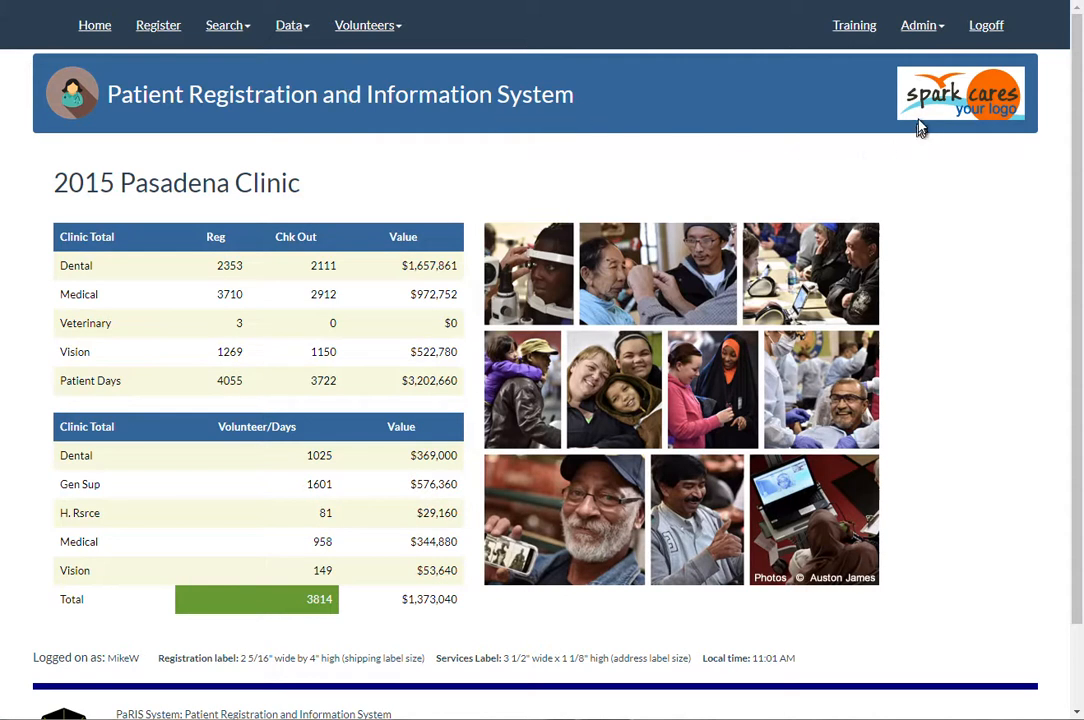
Step: Open the vision services record with event date 2/27/2019 by entering its form number in the vision forms scan
left_click(297, 31)
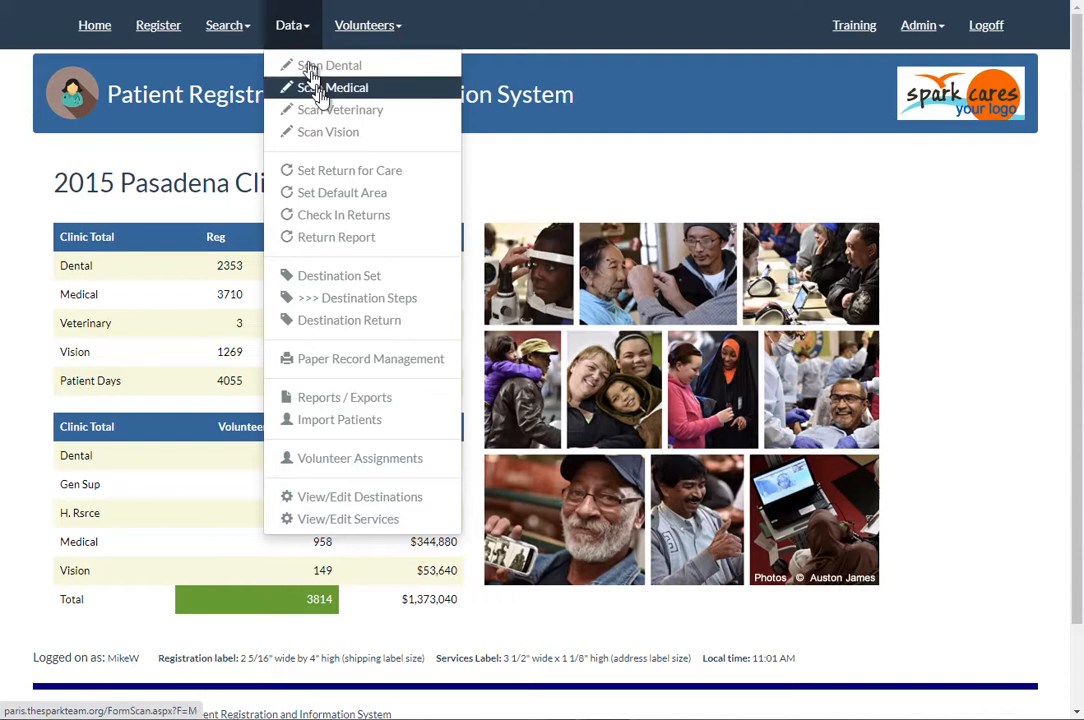
left_click(331, 135)
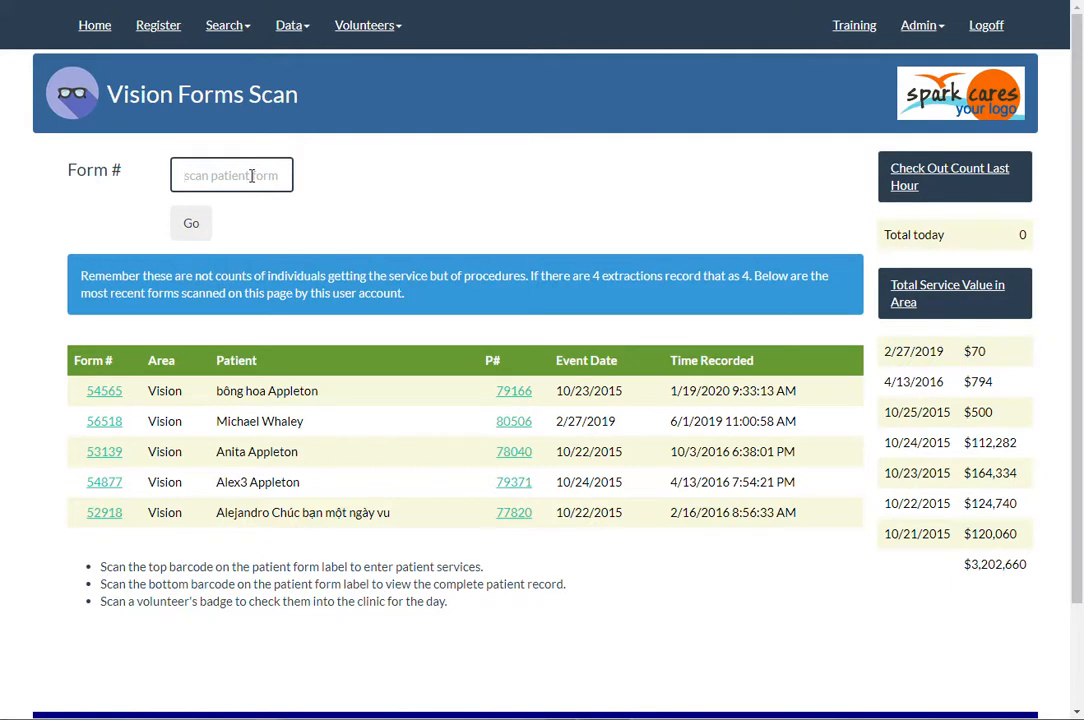
type("f56518")
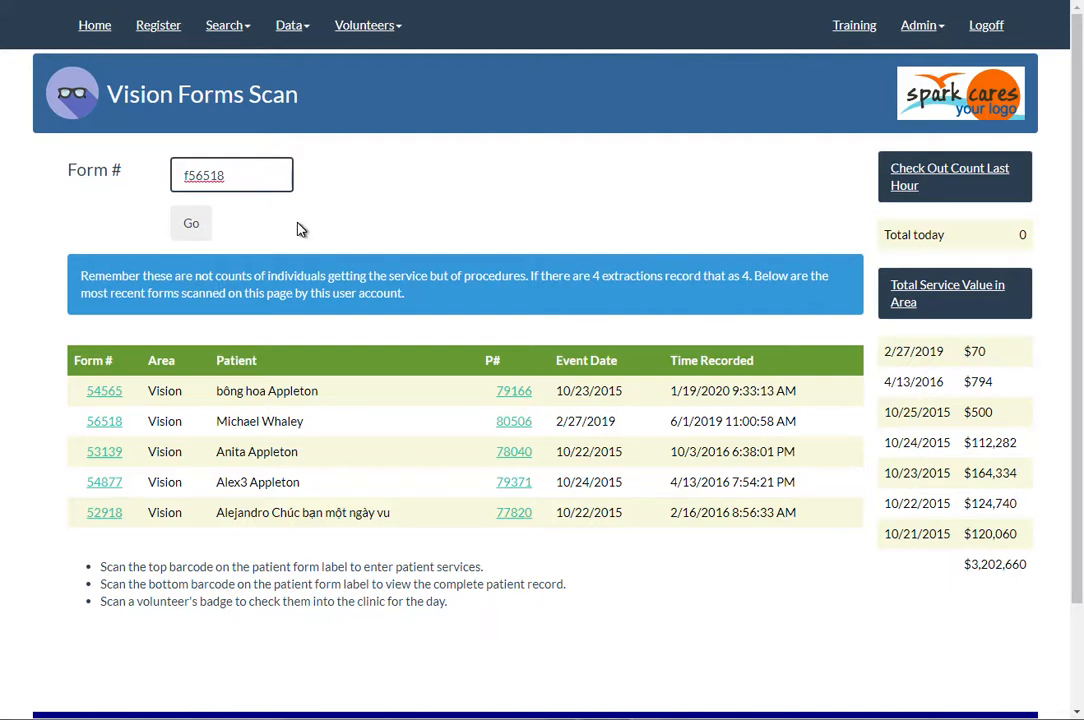
left_click(190, 230)
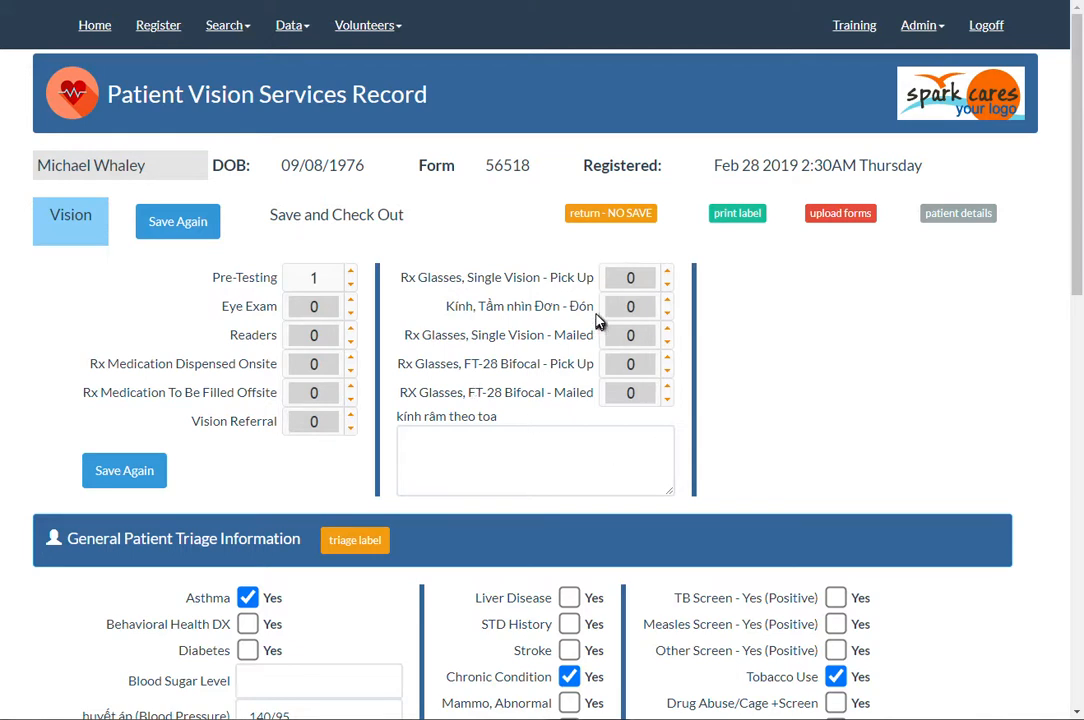
Step: Set Readers, Eye Exam and Vision Referral to 1 and save the patient's vision record
left_click_drag(593, 307, 477, 315)
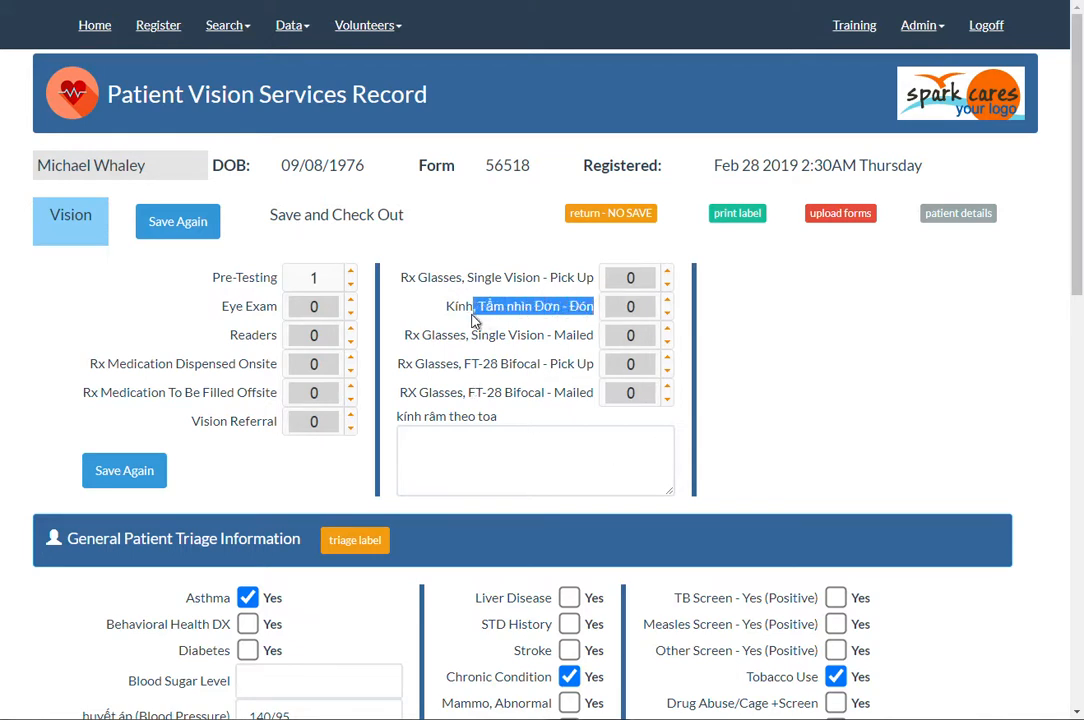
left_click(512, 396)
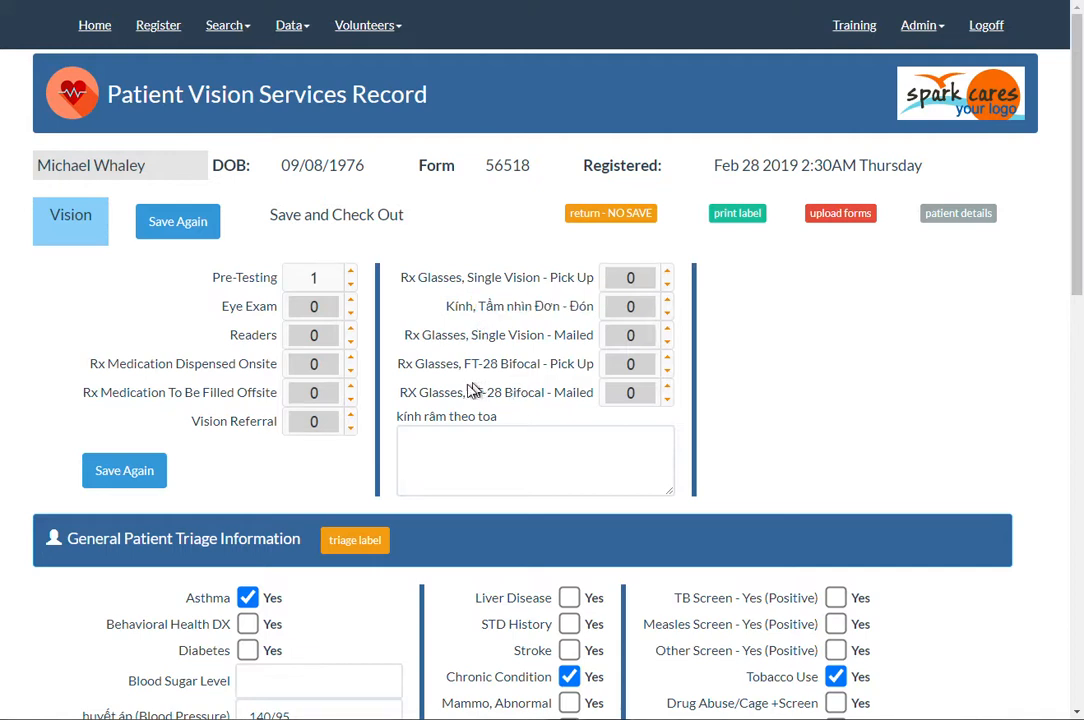
left_click(350, 331)
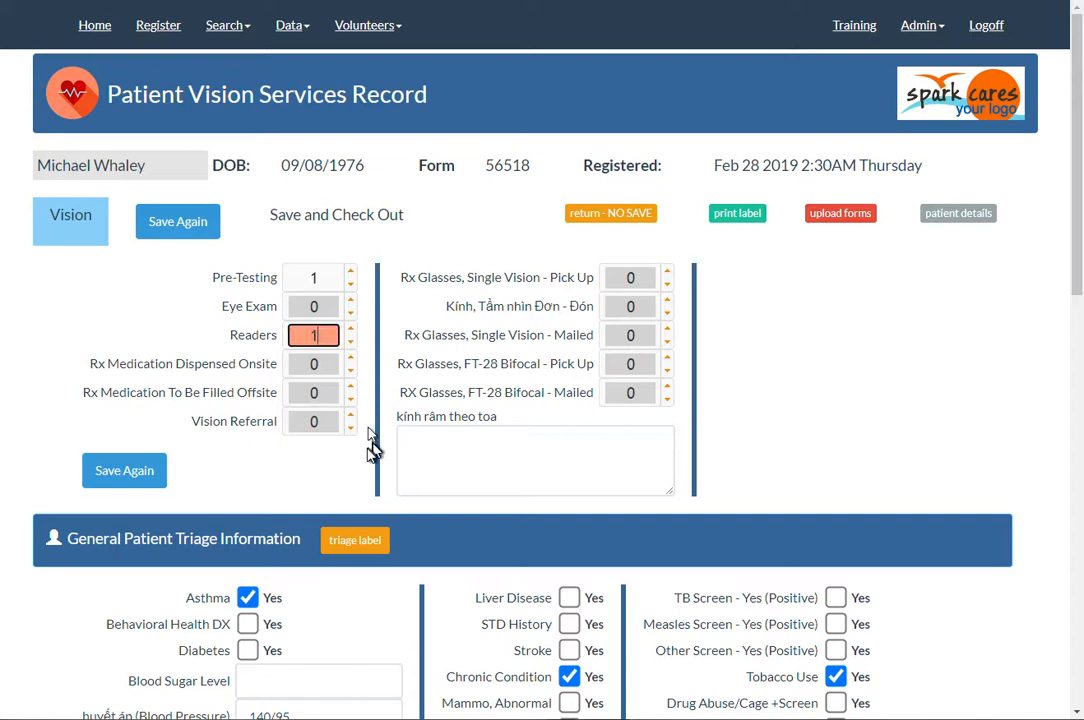
left_click(350, 302)
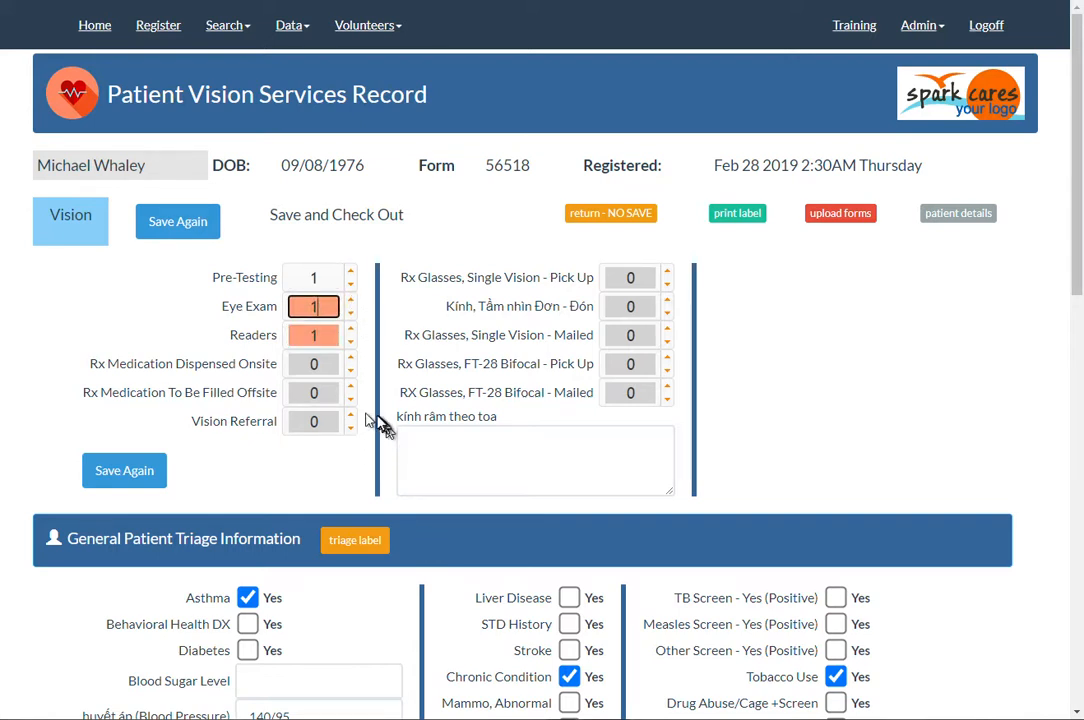
left_click(350, 416)
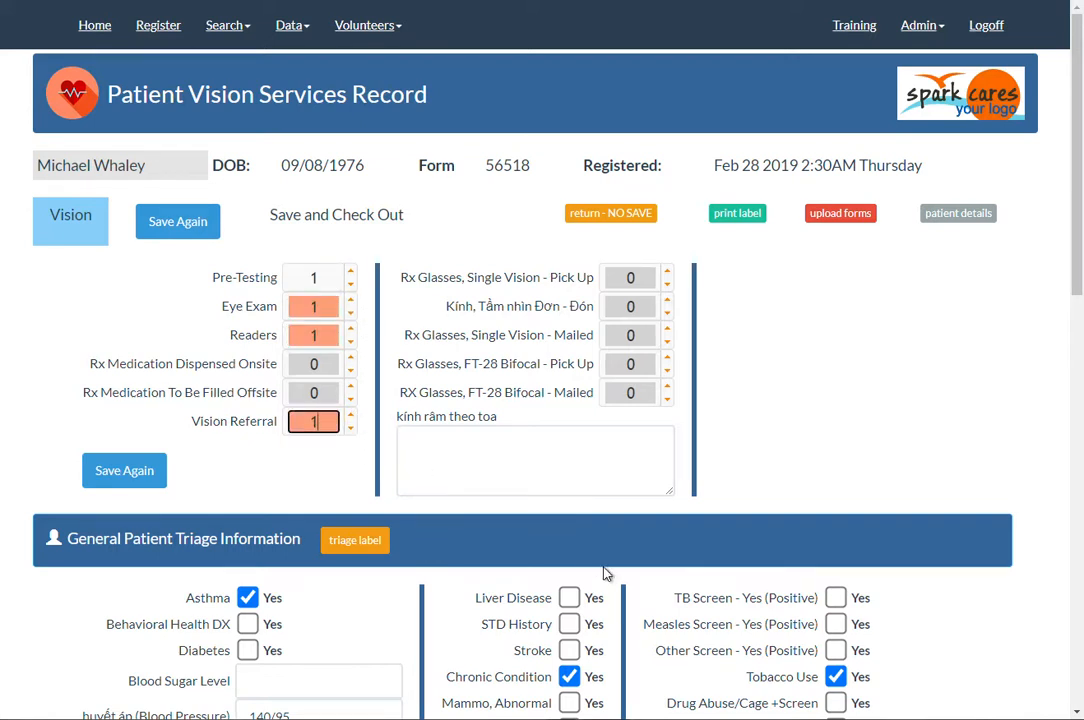
left_click(133, 470)
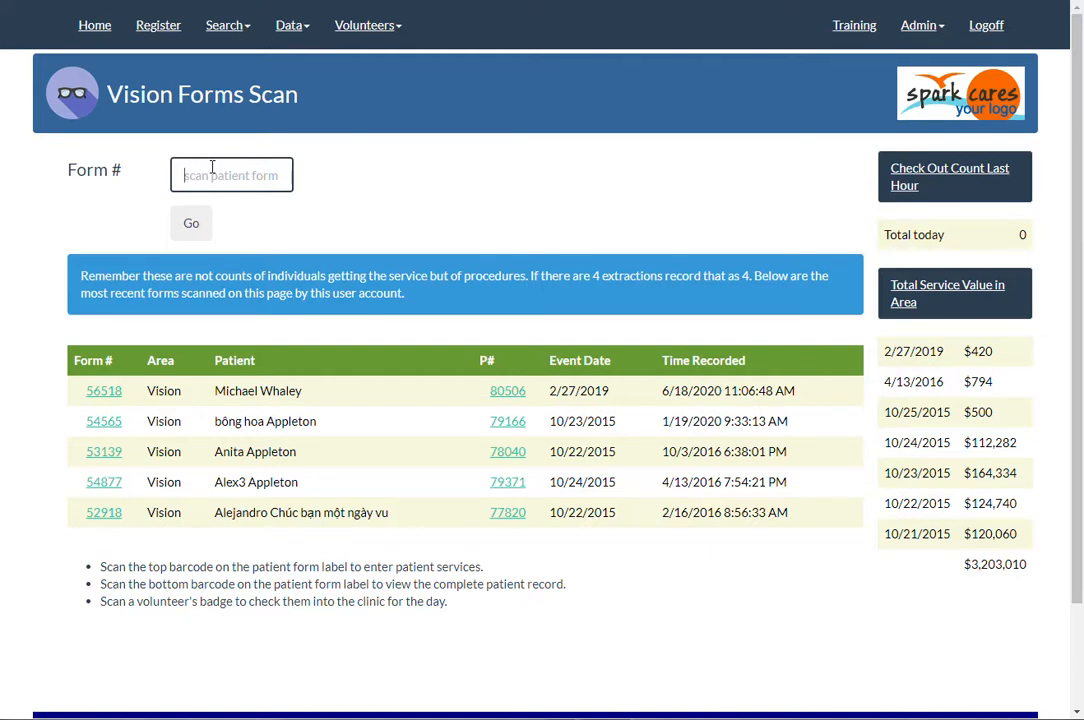
Step: Open the vision record of the third listed patient by entering its form number
type("f53139")
key("Return")
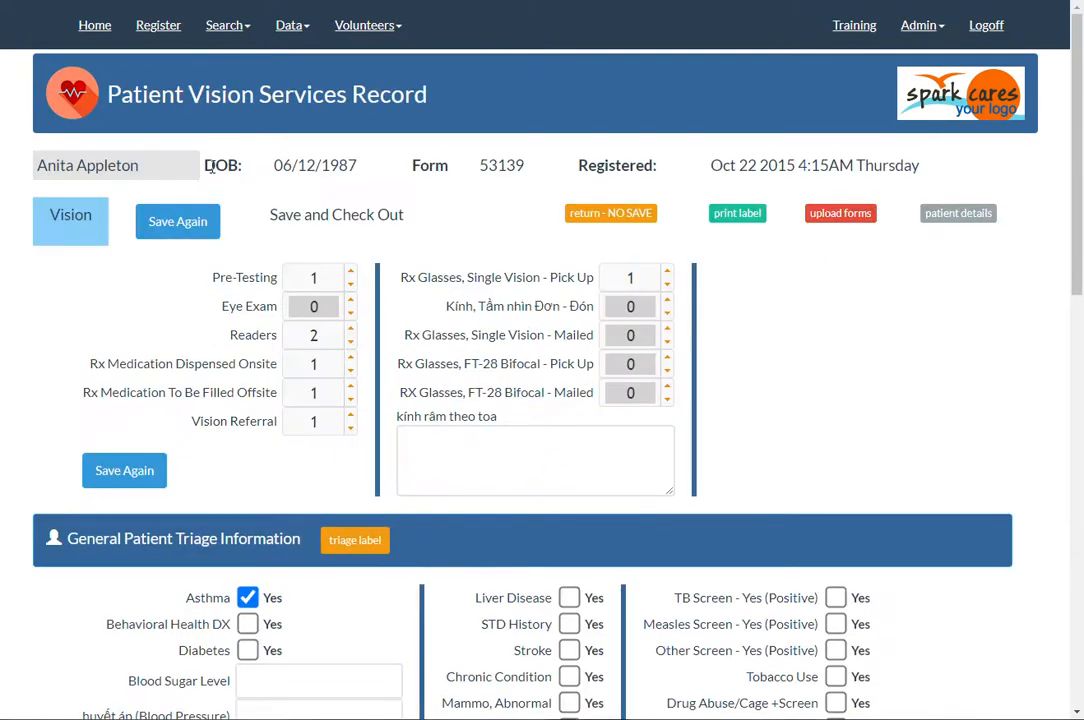
Step: Set Readers to 1 and both Rx Medication Dispensed Onsite and To Be Filled Offsite to 0, and save the record
left_click(351, 345)
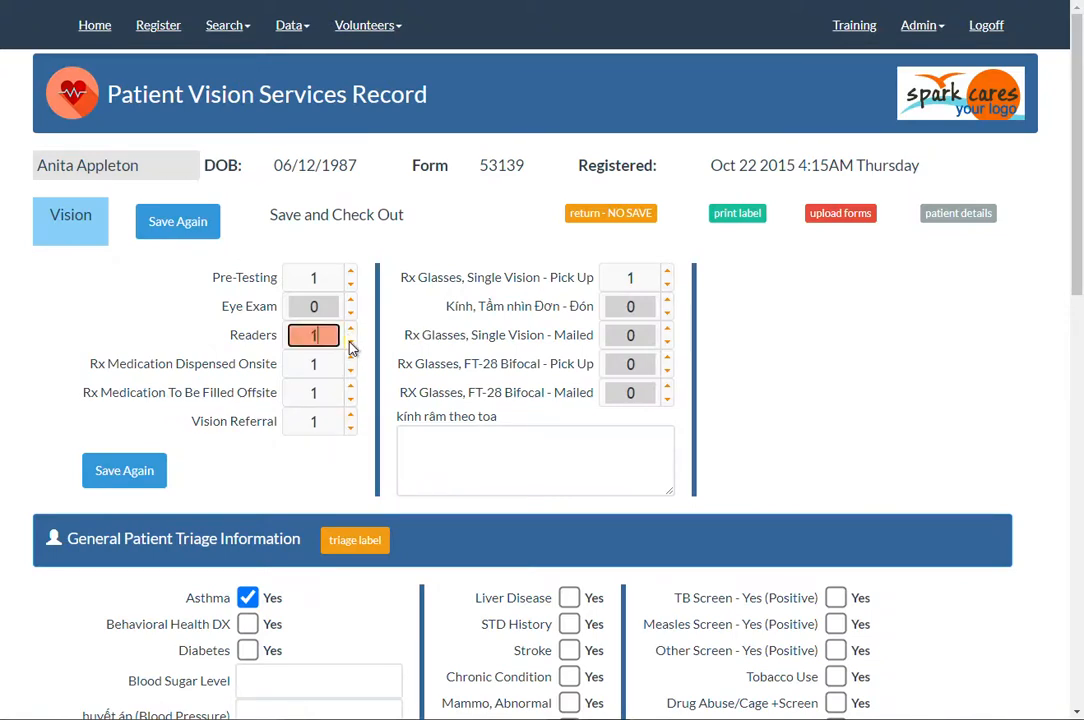
left_click(351, 371)
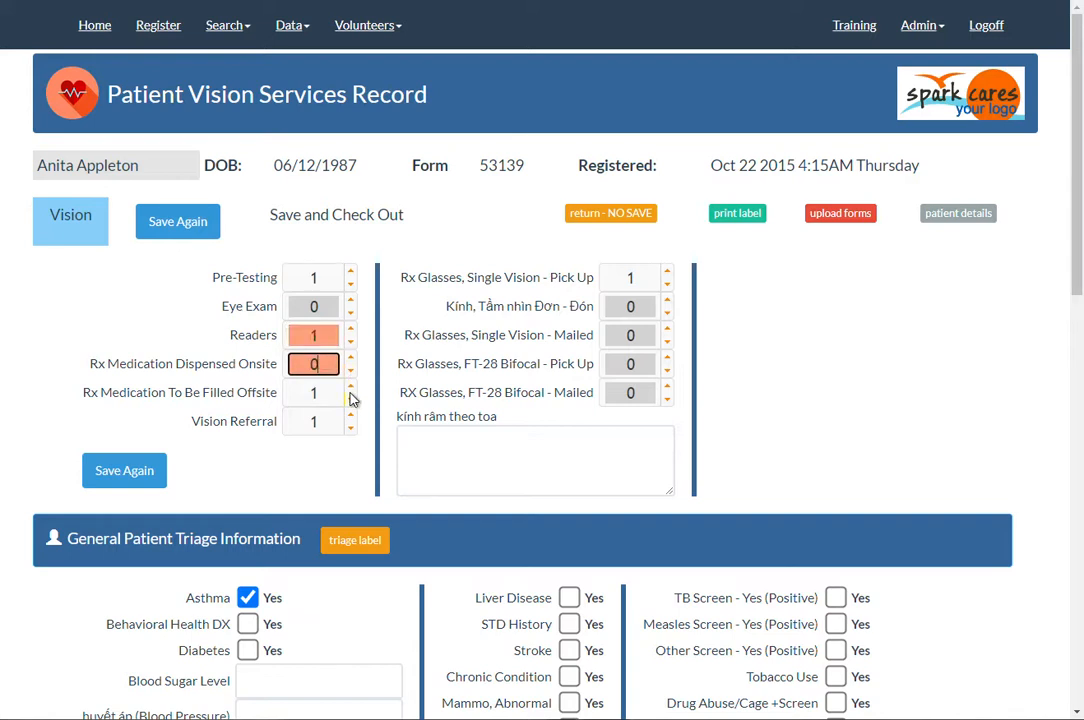
left_click(351, 400)
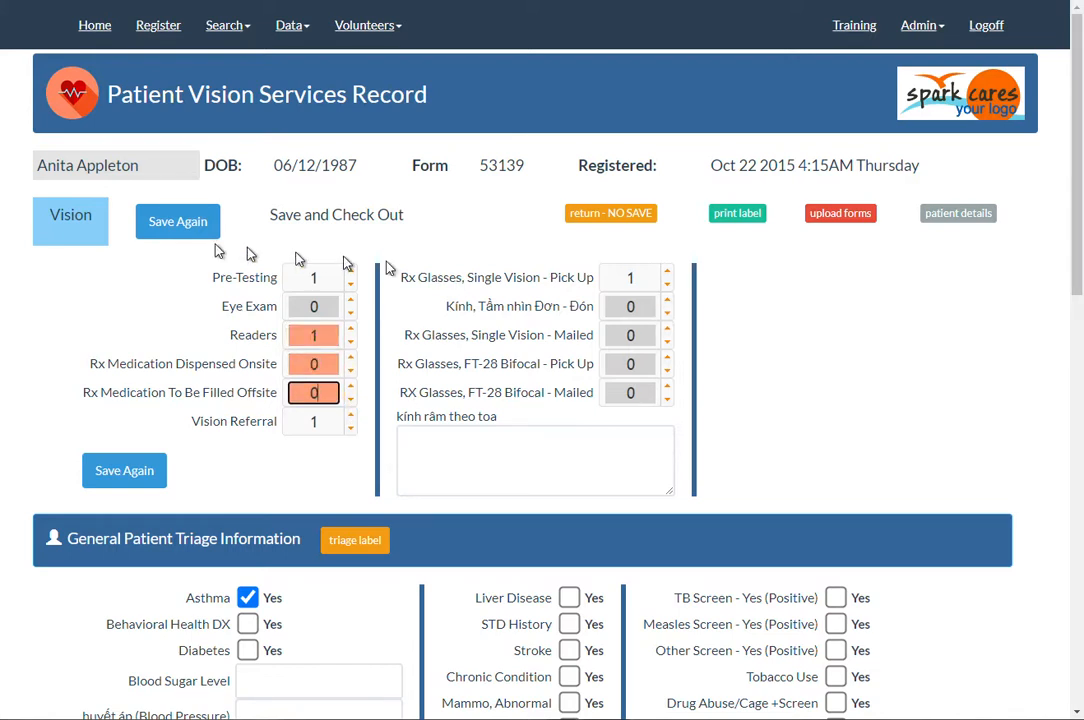
left_click(168, 232)
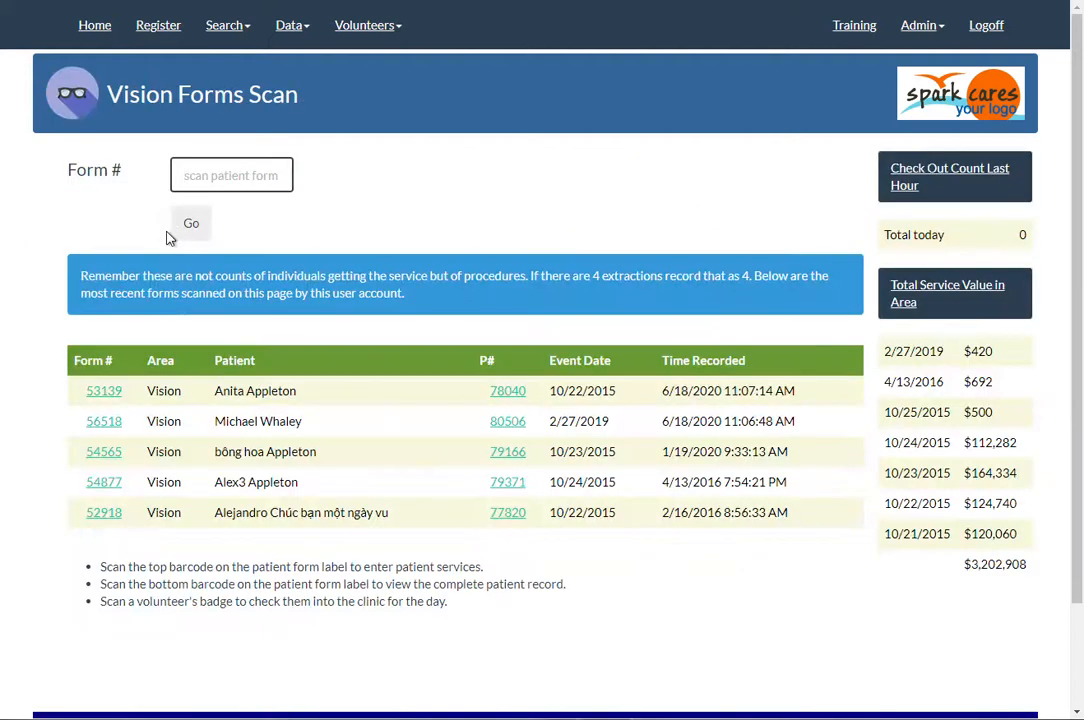
Step: Reopen the vision record with event date 2/27/2019, mark Hearing Loss and TB Screen positive in its triage information, and save it
left_click(104, 421)
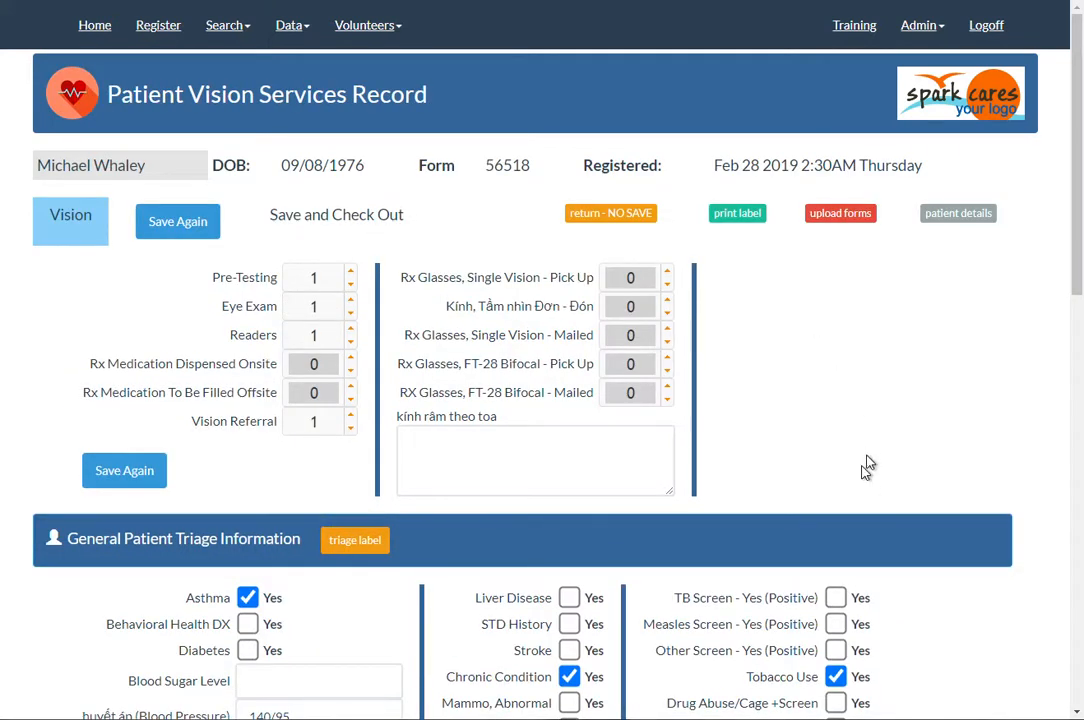
scroll(830, 388, "down", 3)
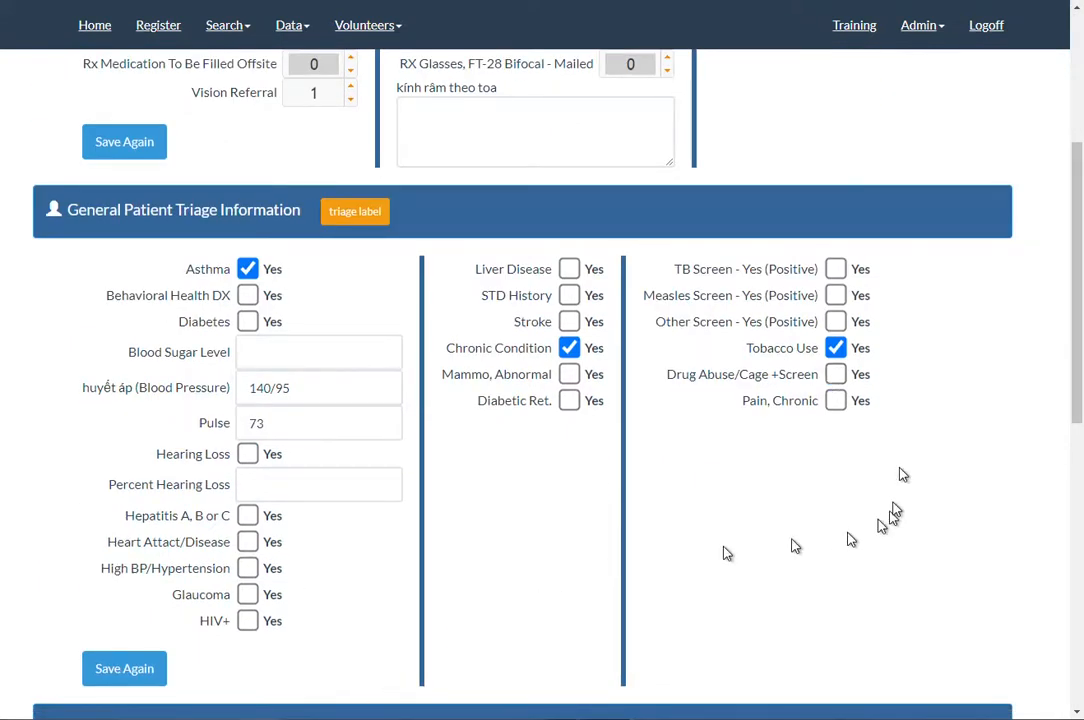
left_click(308, 390)
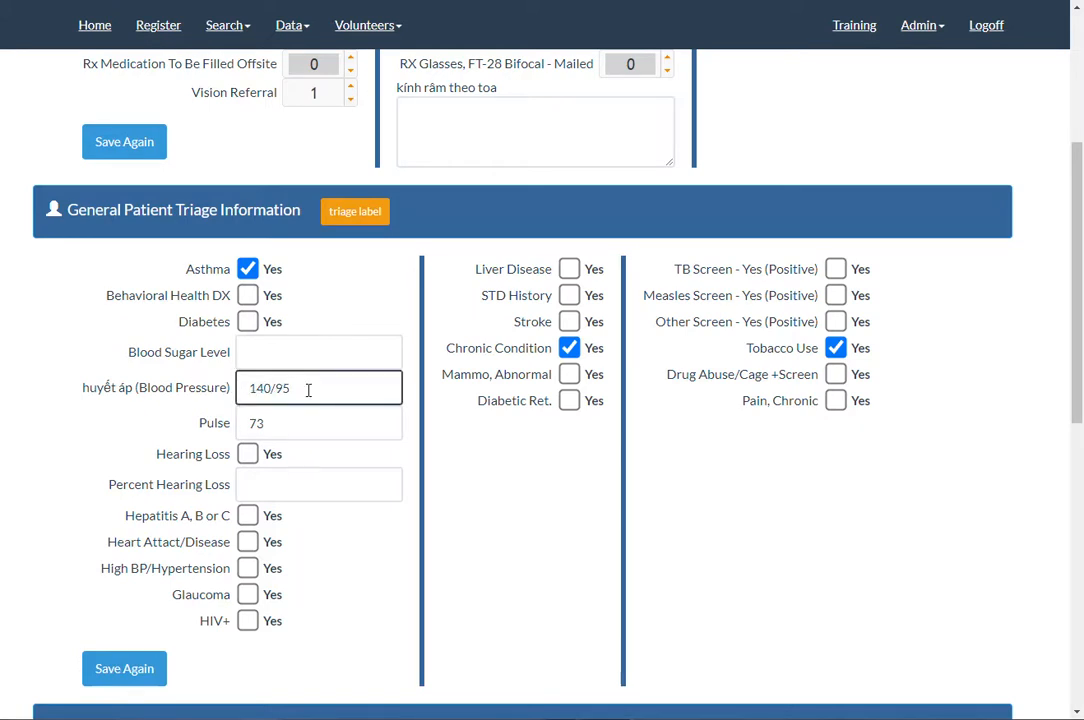
left_click(281, 425)
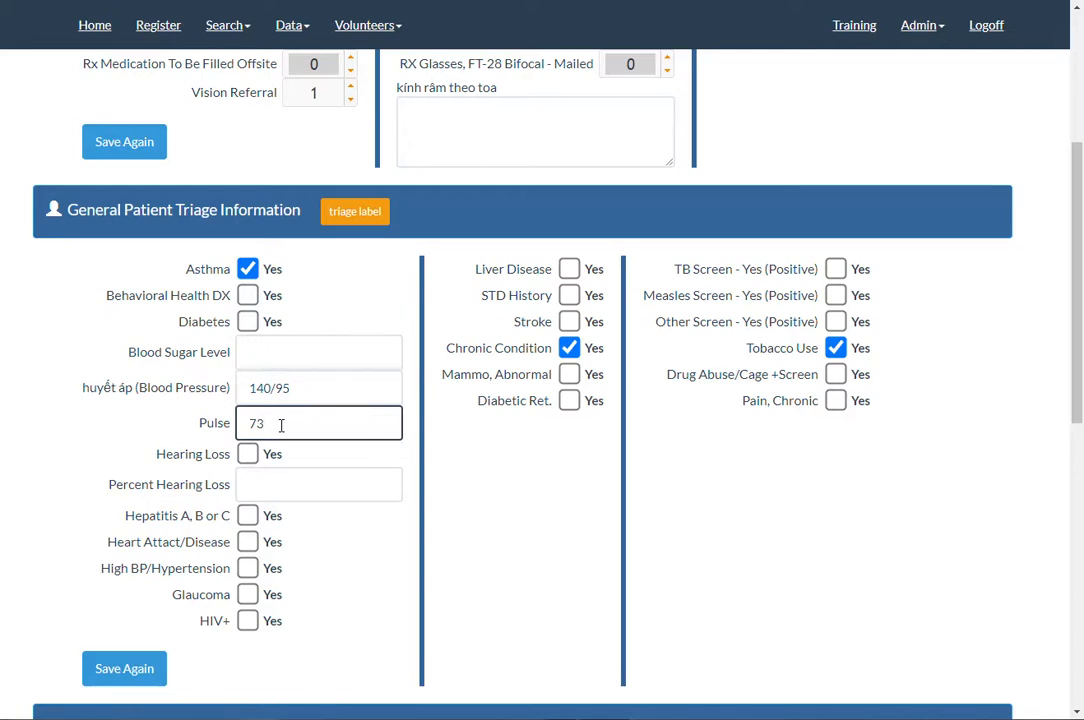
left_click(248, 456)
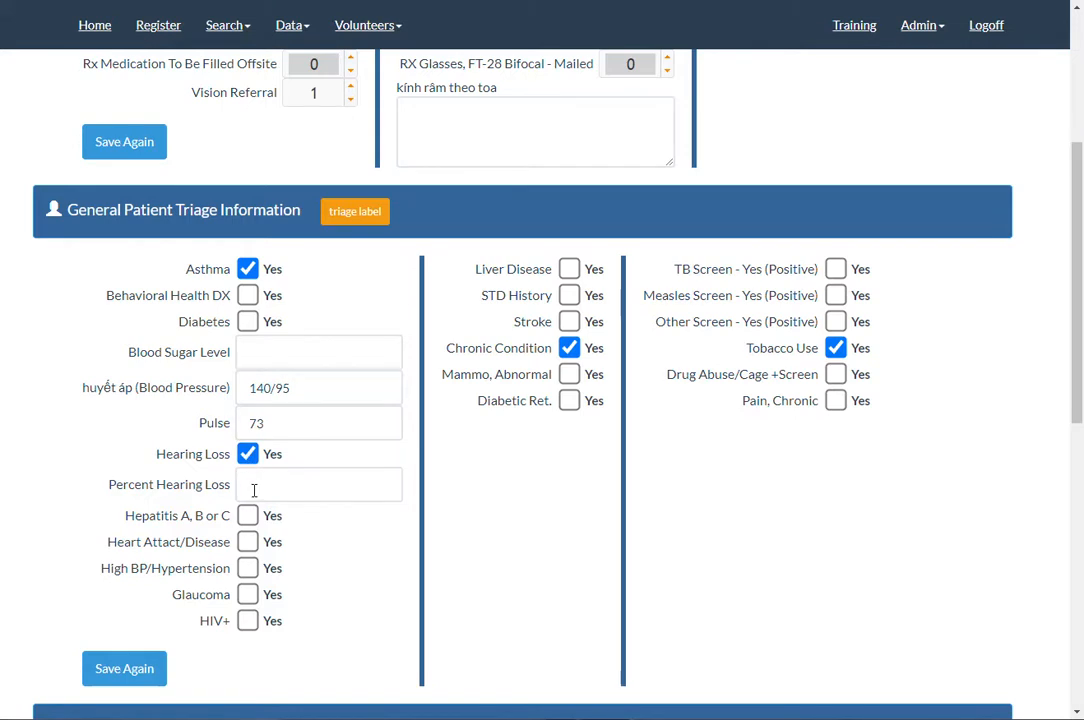
left_click(254, 488)
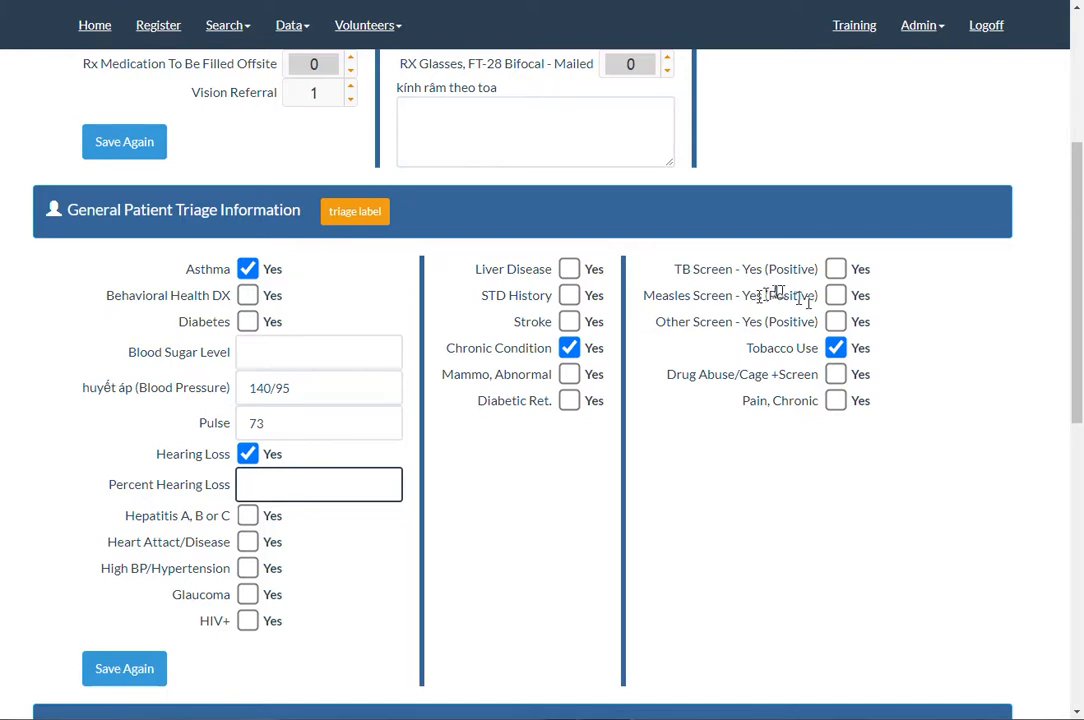
left_click(835, 269)
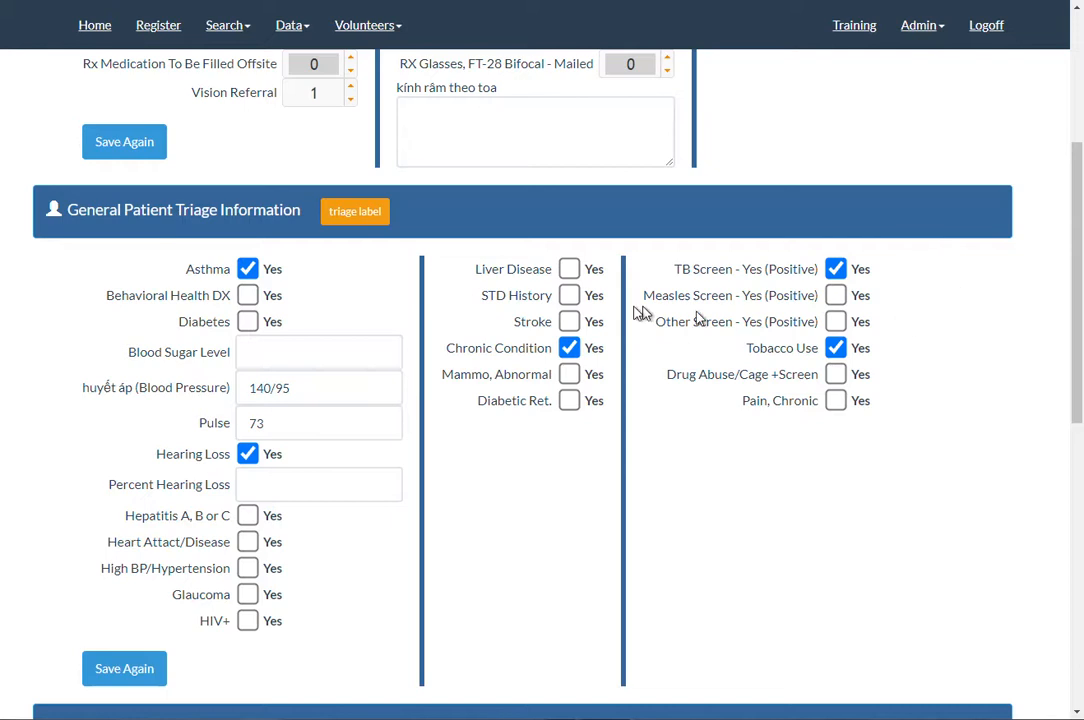
left_click(137, 677)
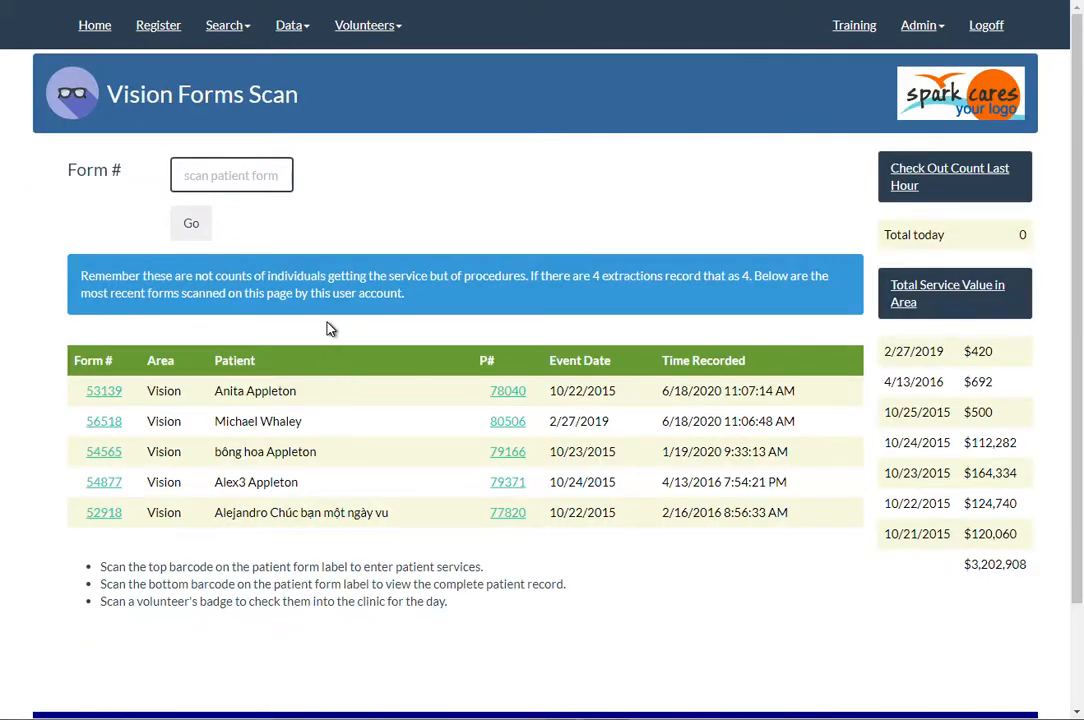
Step: Open the first listed patient's medical services record by entering its form number in the medical forms scan
left_click(289, 28)
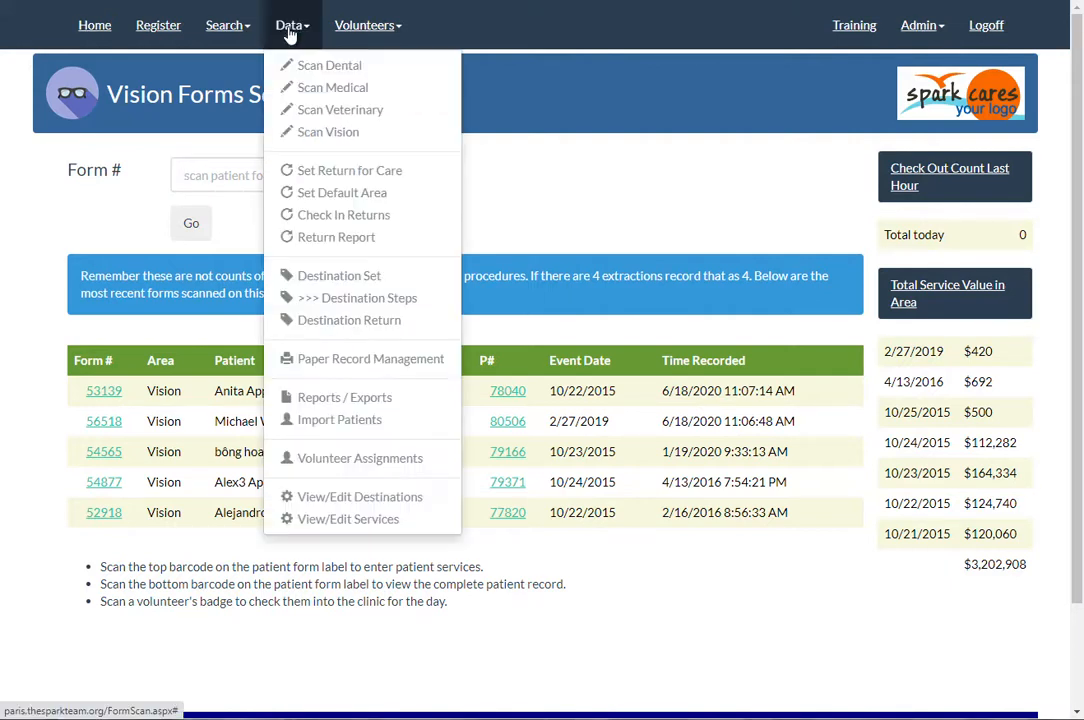
left_click(304, 89)
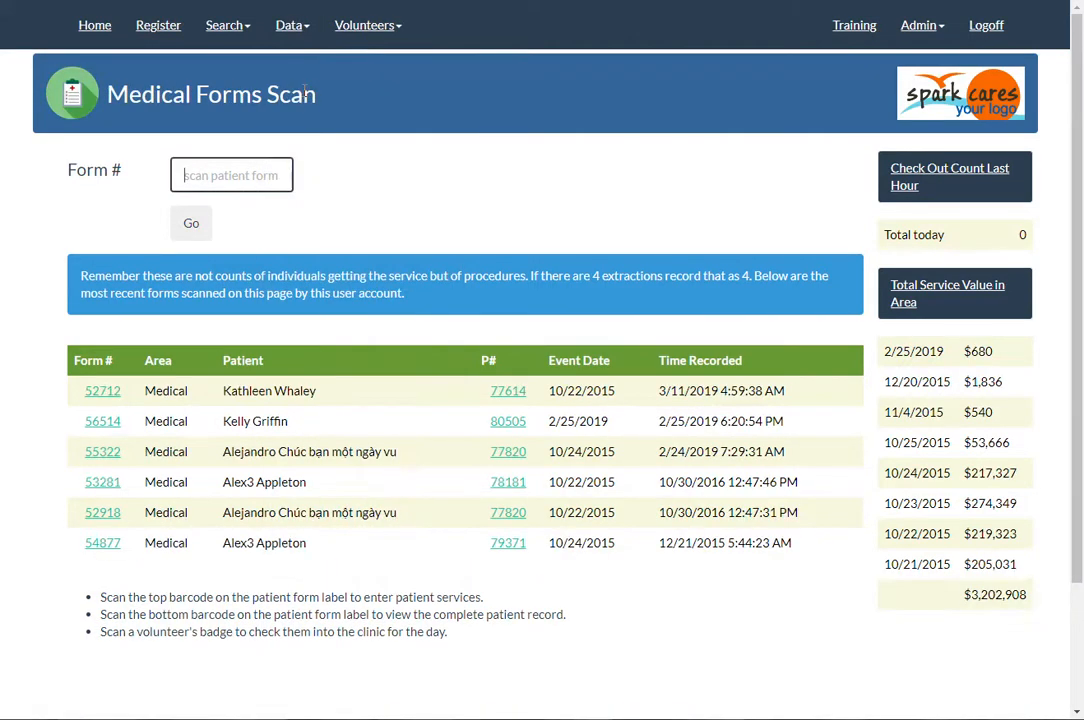
left_click(248, 176)
type("f")
type("712")
key("Return")
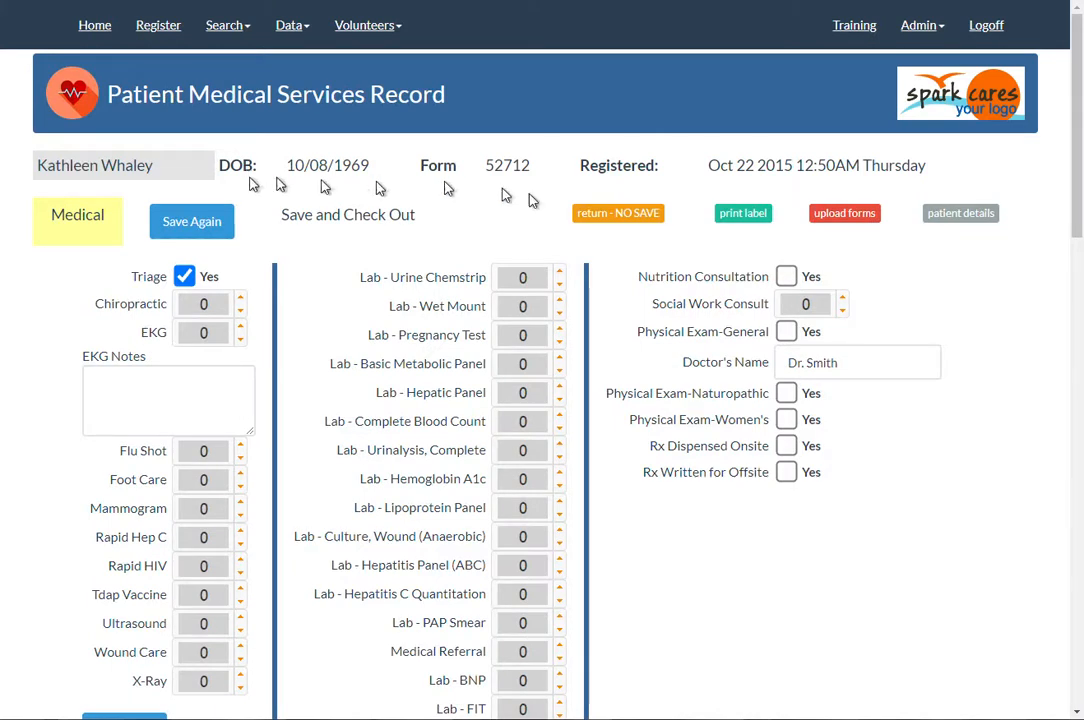
Step: Mark Physical Exam-General and Nutrition Consultation as Yes and set Lab - Urine Chemstrip to 1
left_click(789, 335)
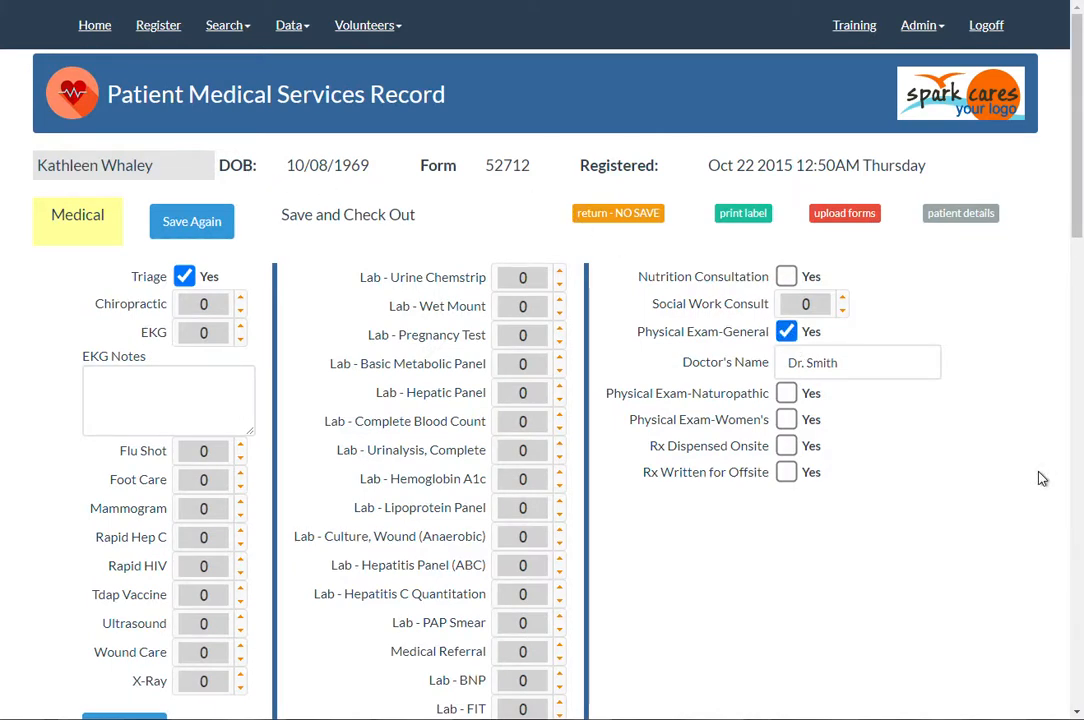
left_click(786, 276)
left_click(559, 272)
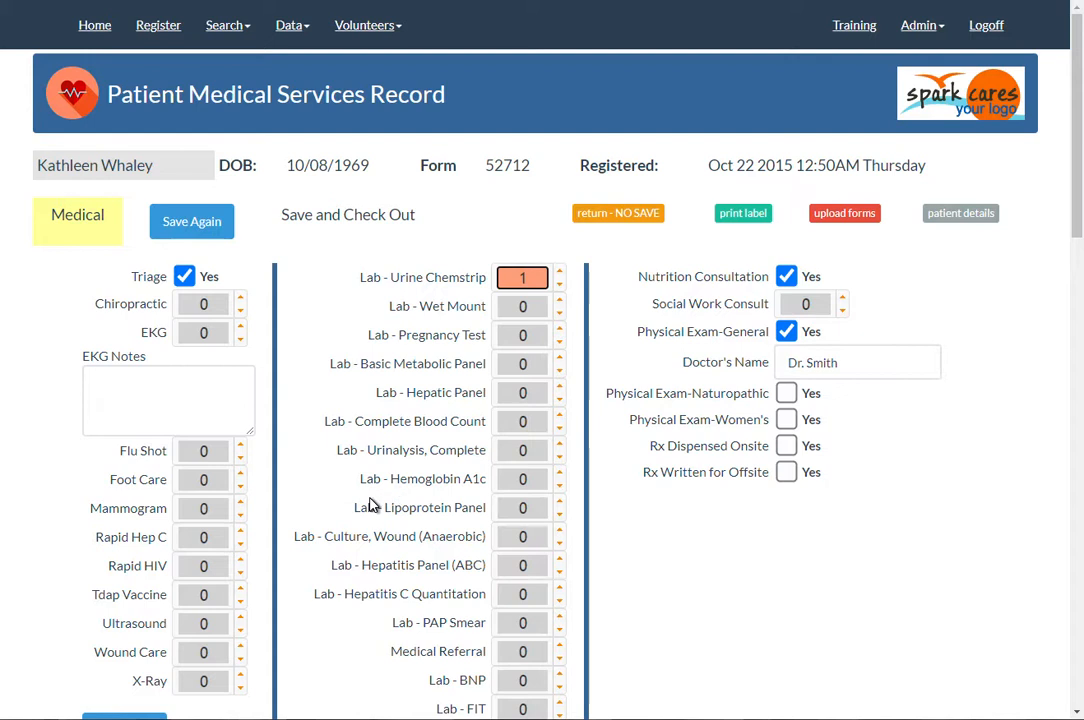
Step: Enter "some kind of note" in the EKG notes
left_click(195, 400)
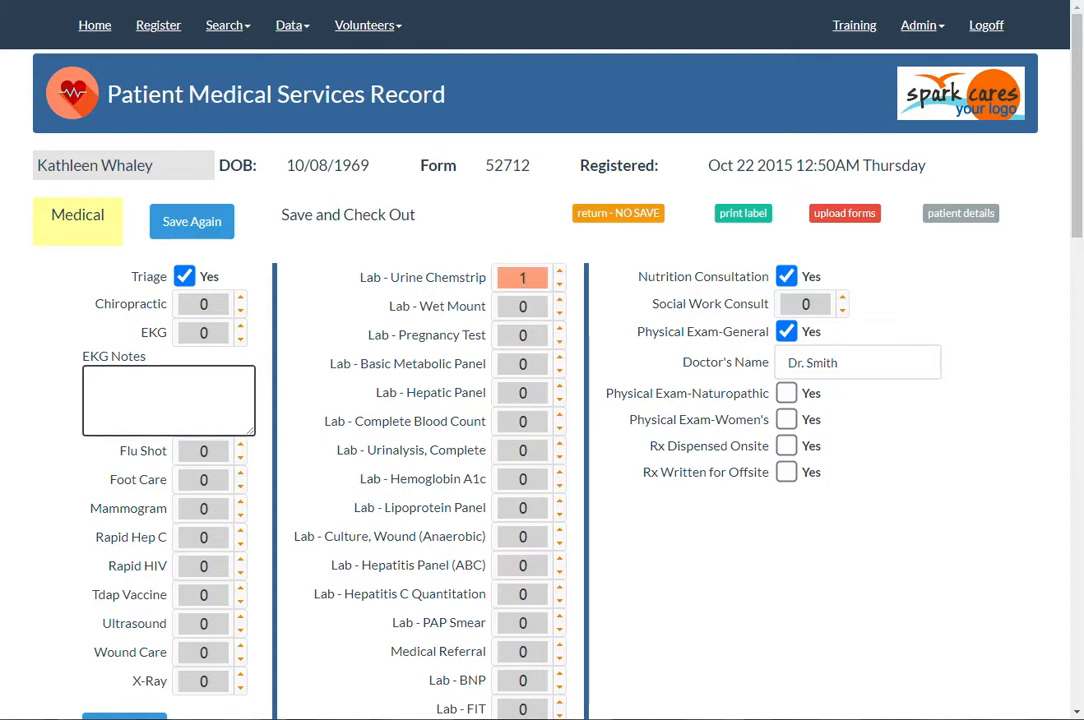
type("some kind of note")
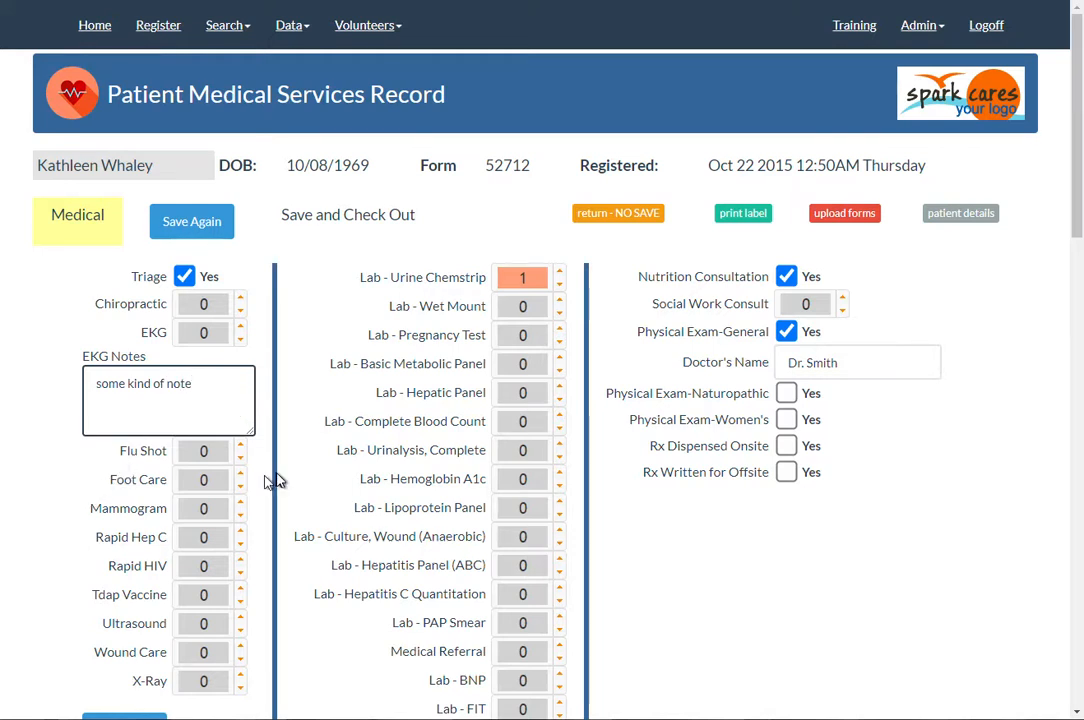
Step: Set Flu Shot and Ultrasound to 1 and save the medical record
left_click(241, 446)
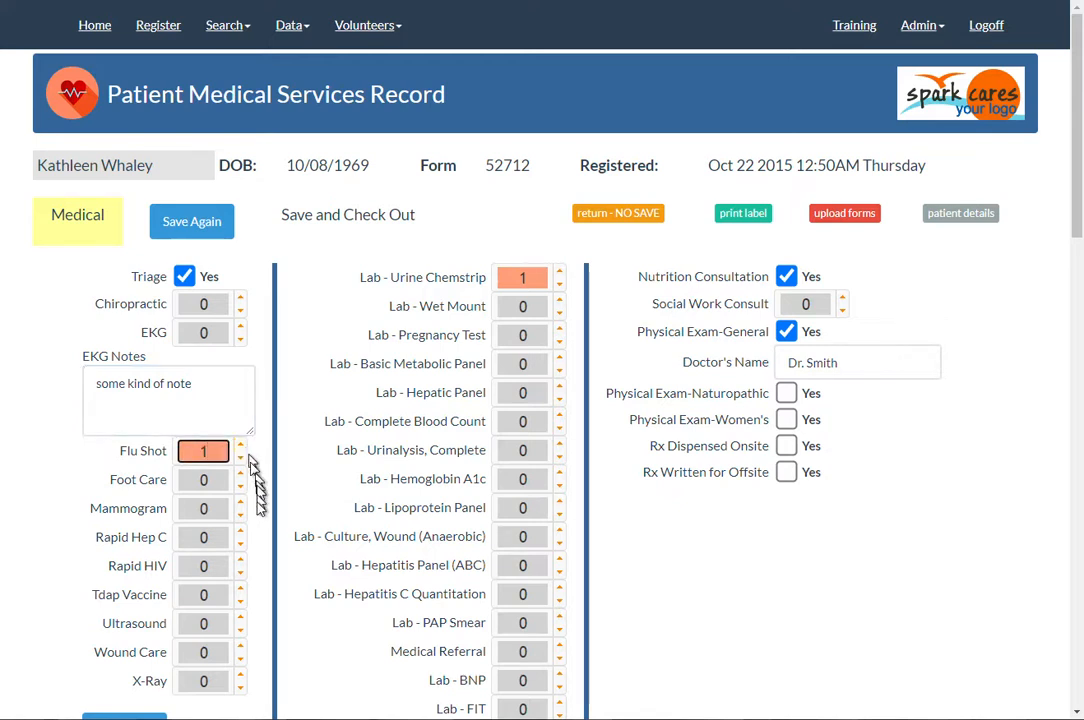
left_click(241, 619)
left_click(200, 223)
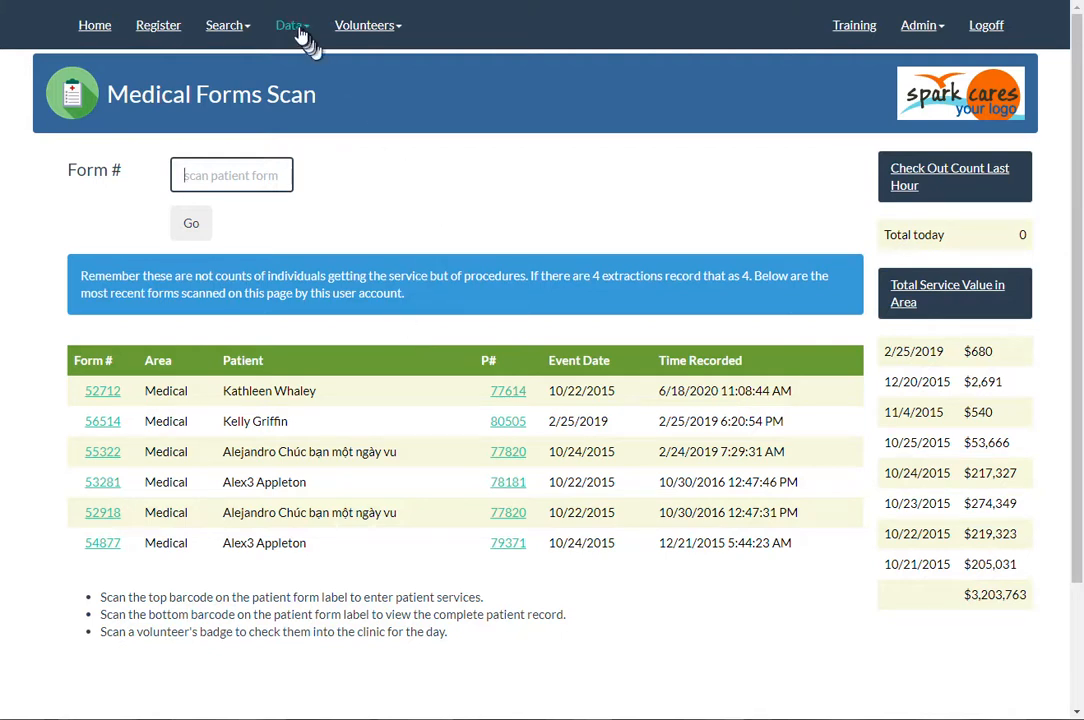
Step: Reopen the just-saved medical record and review its recorded services and triage information
left_click(113, 399)
scroll(360, 354, "down", 5)
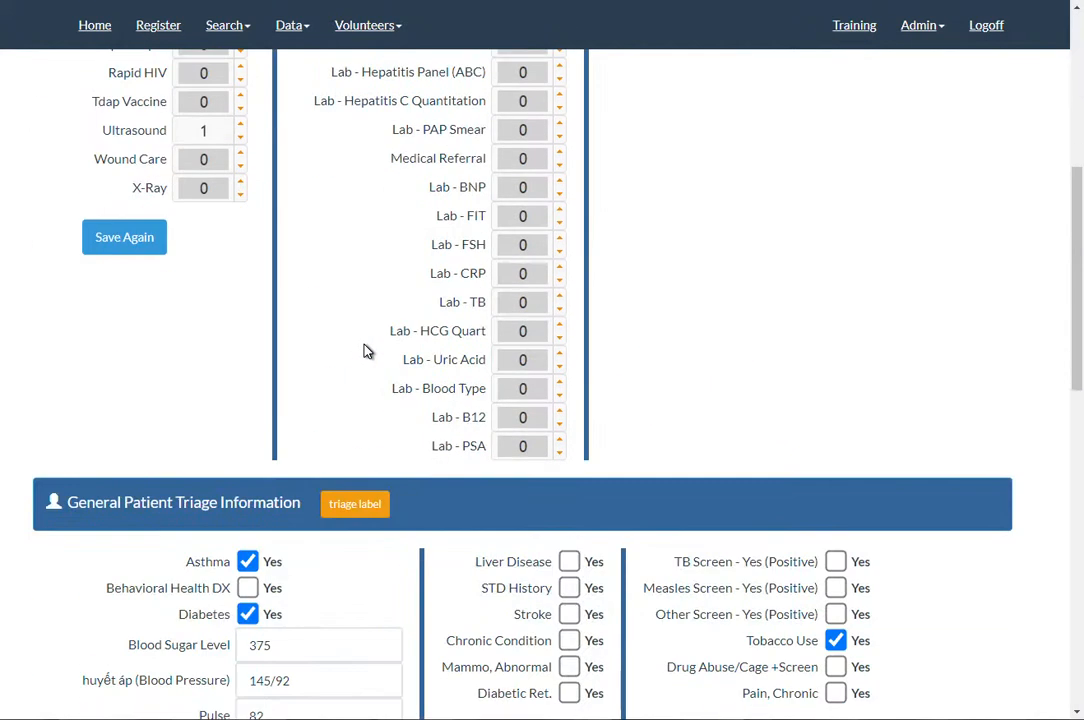
scroll(366, 350, "up", 5)
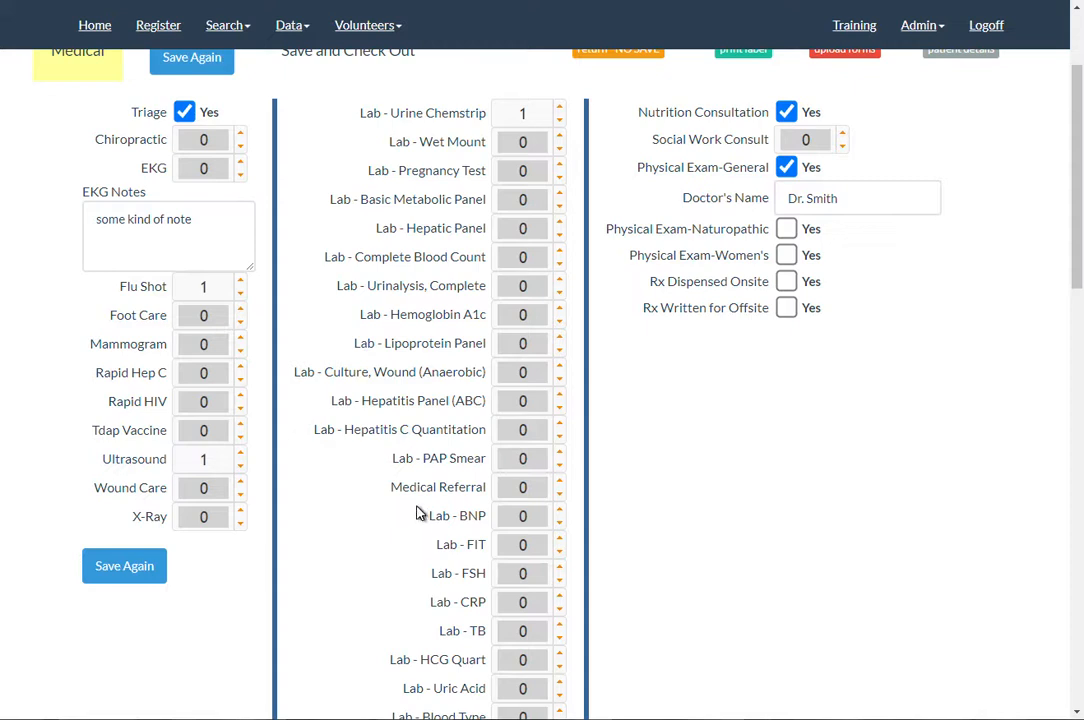
Step: Search this clinic's patients by name, entering the patient's last name
left_click(225, 36)
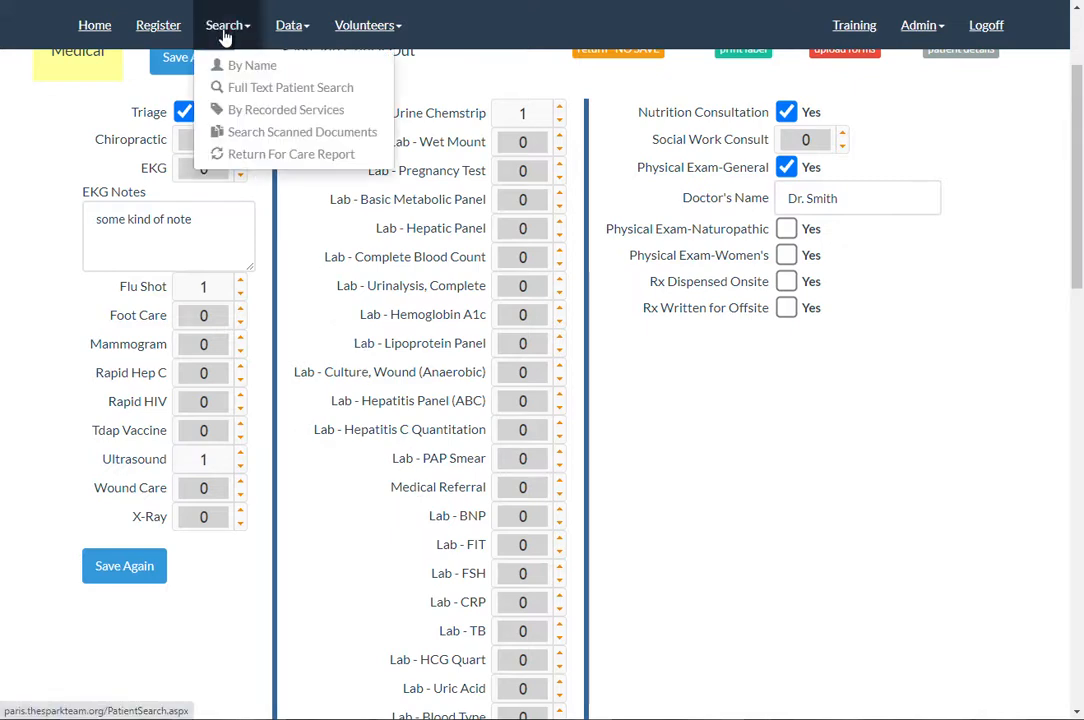
left_click(250, 70)
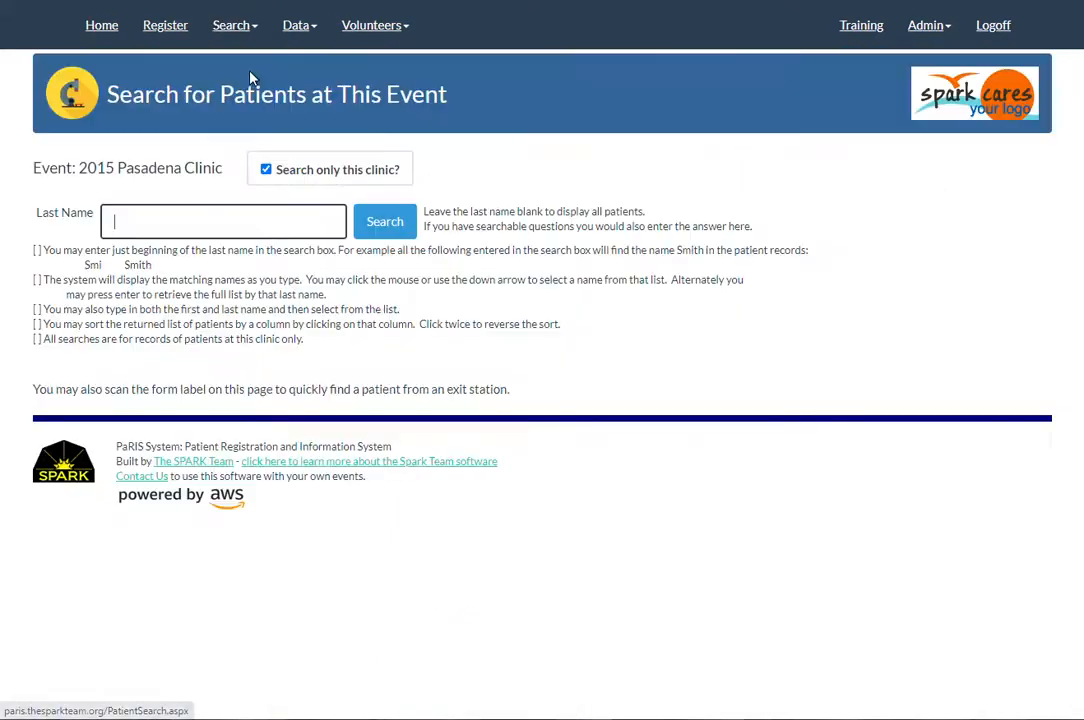
type("whaley")
key("Return")
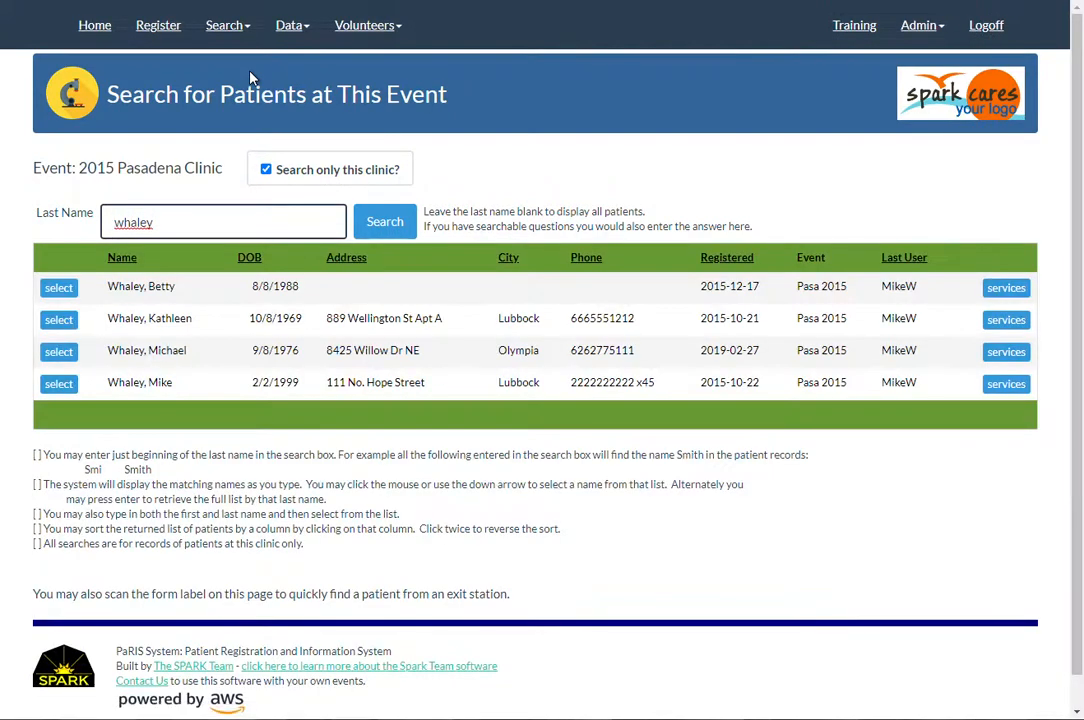
Step: Open the second matching patient's record and review the registered clinic areas and scanned paper records
left_click(60, 325)
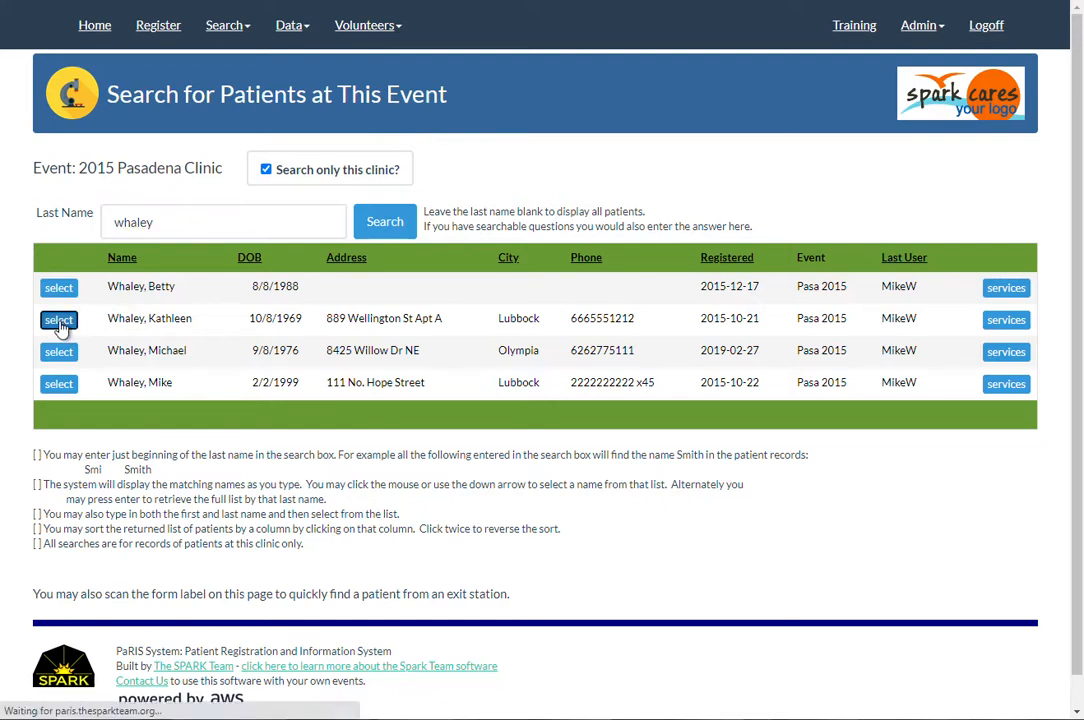
scroll(370, 465, "down", 15)
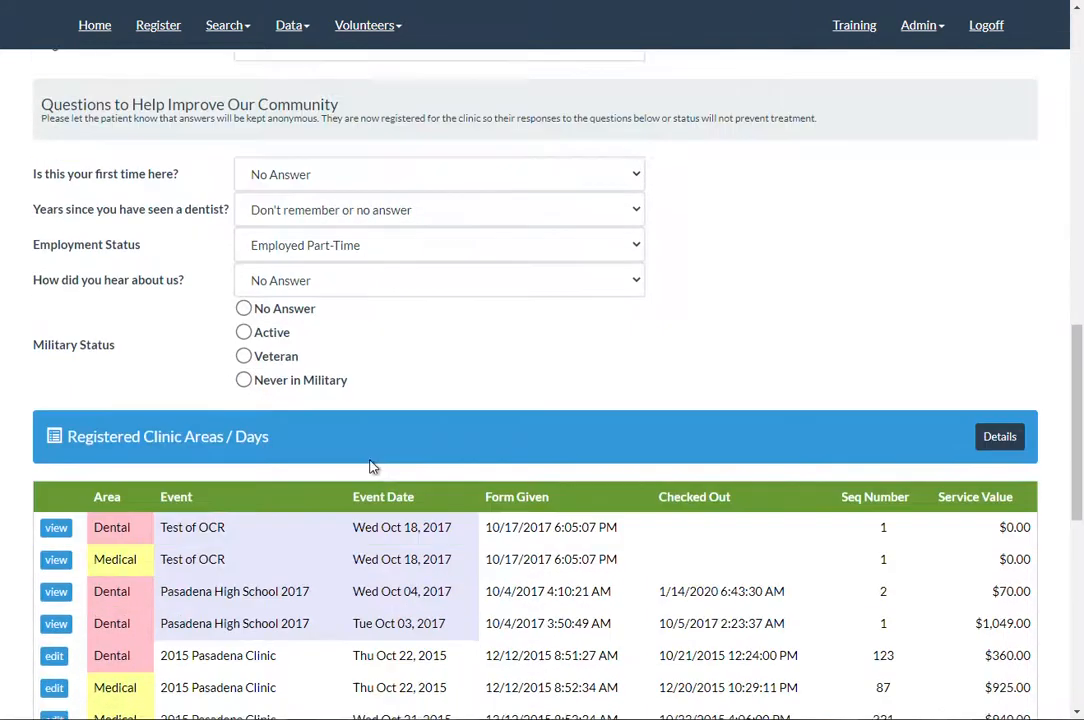
scroll(370, 466, "down", 7)
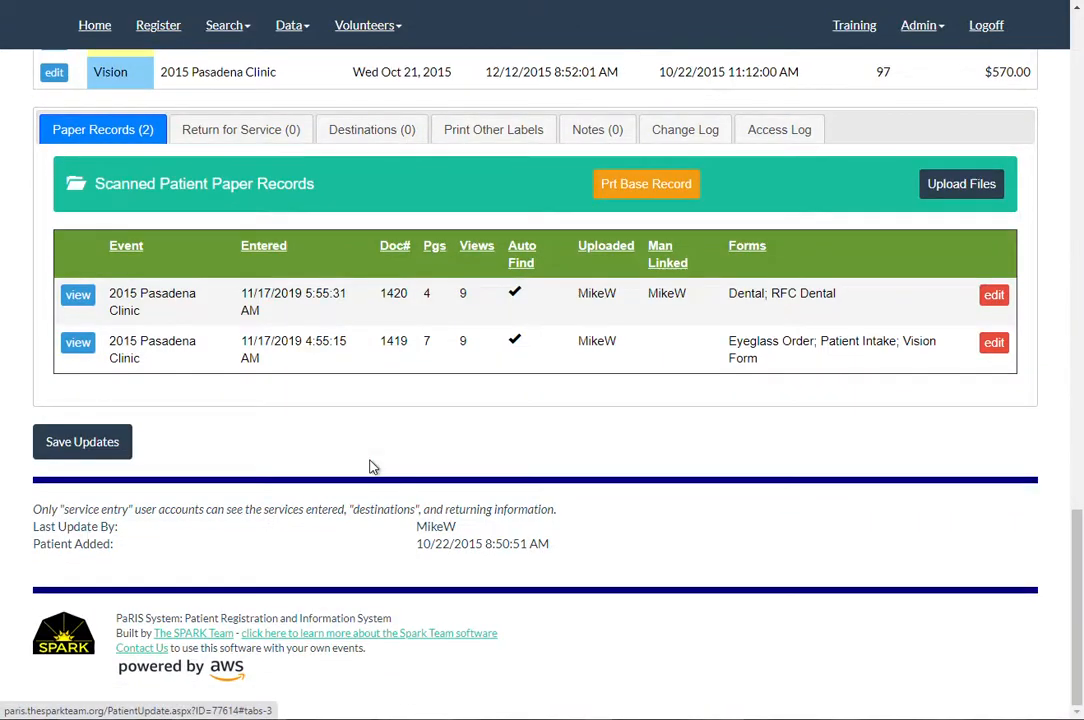
Step: Return to the medical forms scan page, ready for scanning a patient form
left_click(285, 28)
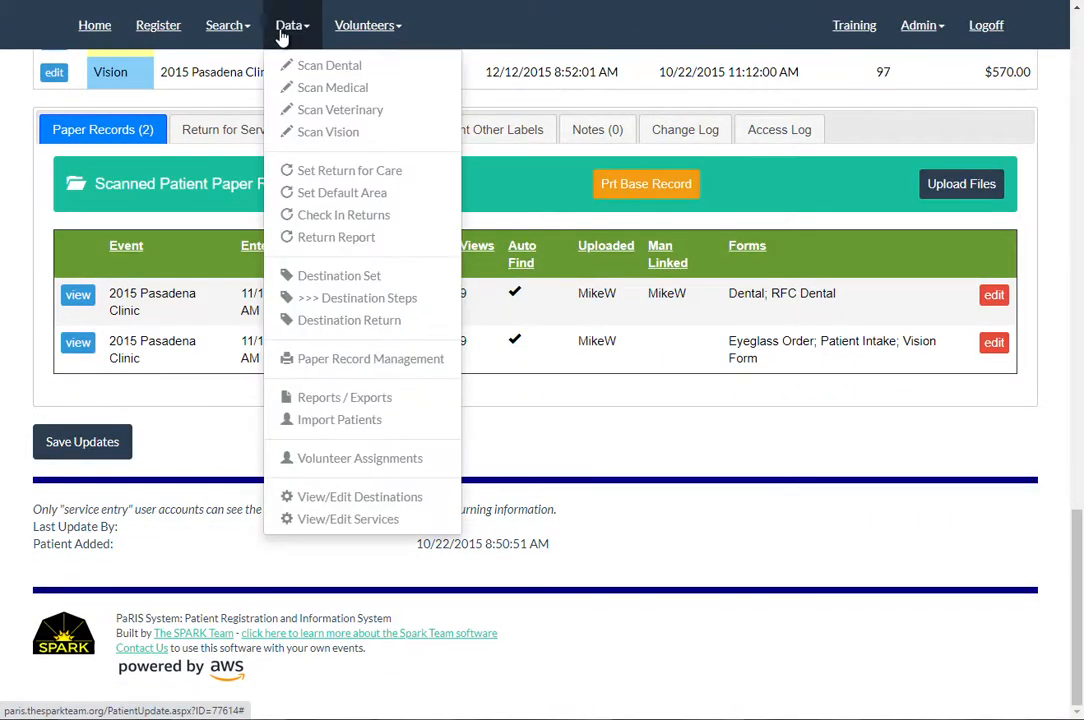
left_click(305, 87)
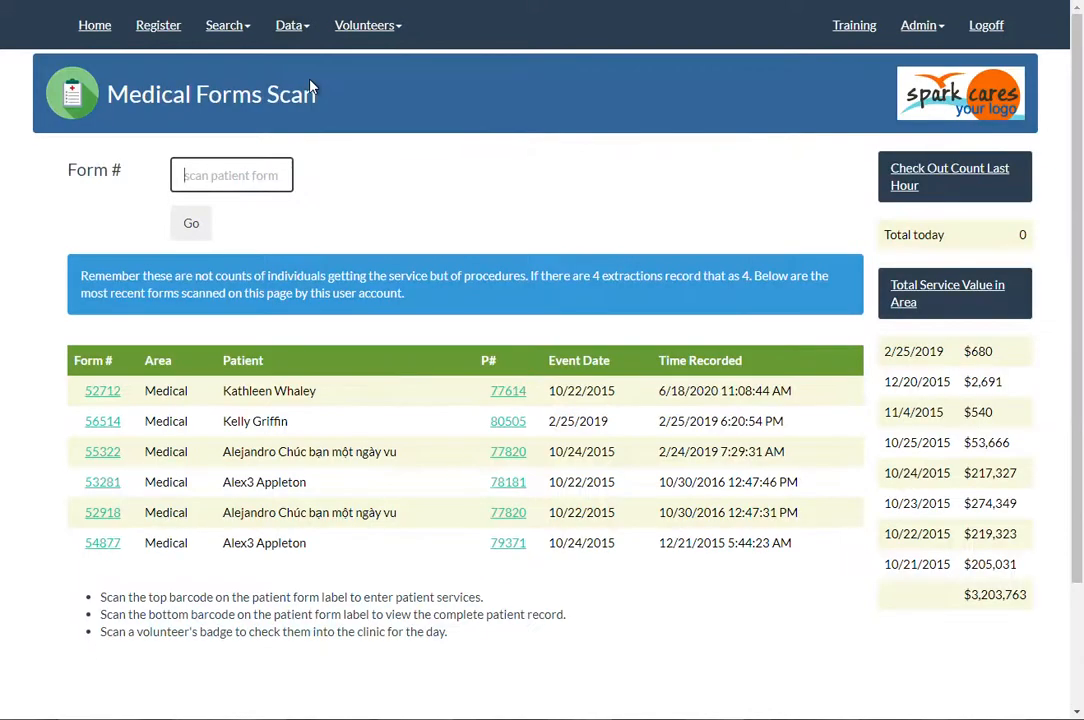